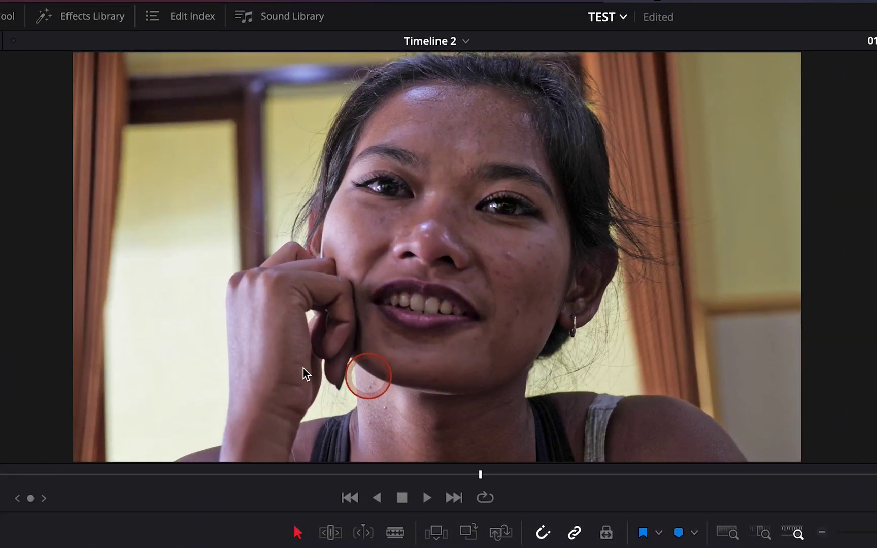
- Play the clip, then park the playhead at 01:00:01:23 on the freckled close-up
click(299, 203)
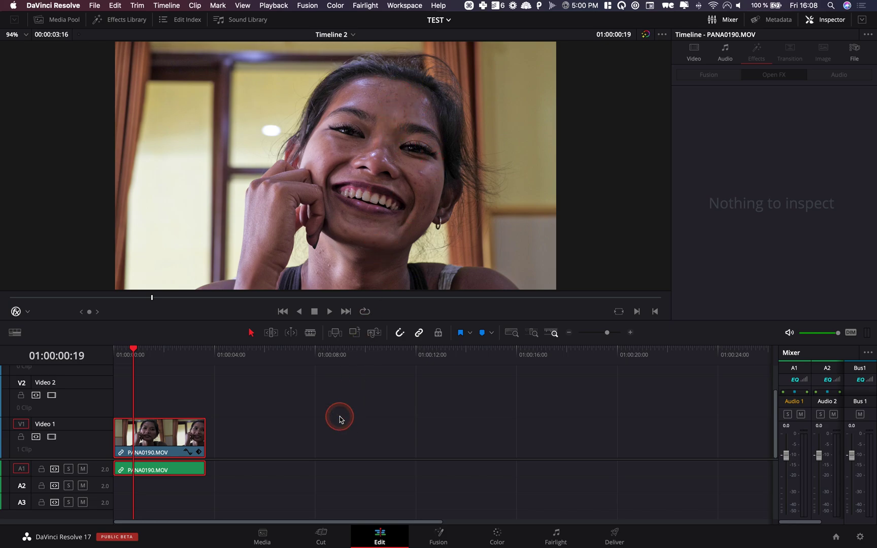
key(space)
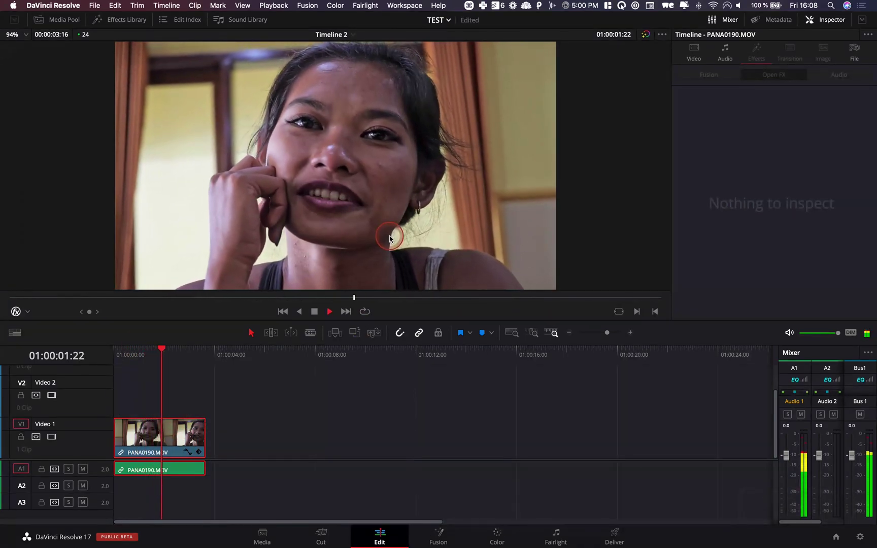
key(space)
click(146, 354)
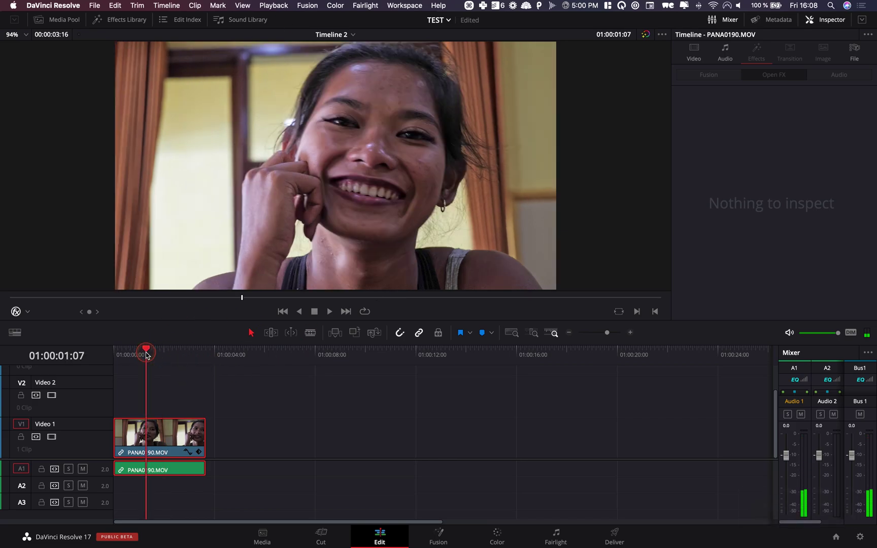
drag(146, 354, 163, 354)
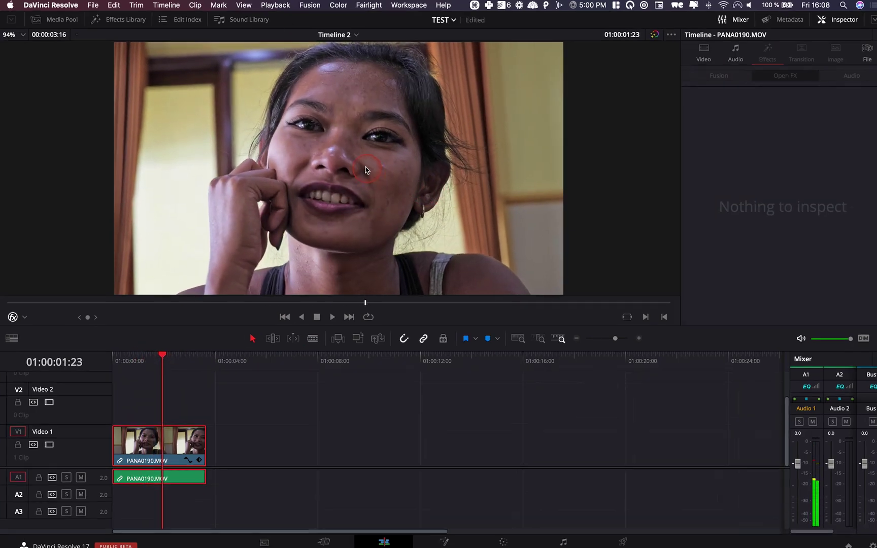
- Make further selections in the viewer and timeline panels at the parked frame
click(382, 195)
click(372, 225)
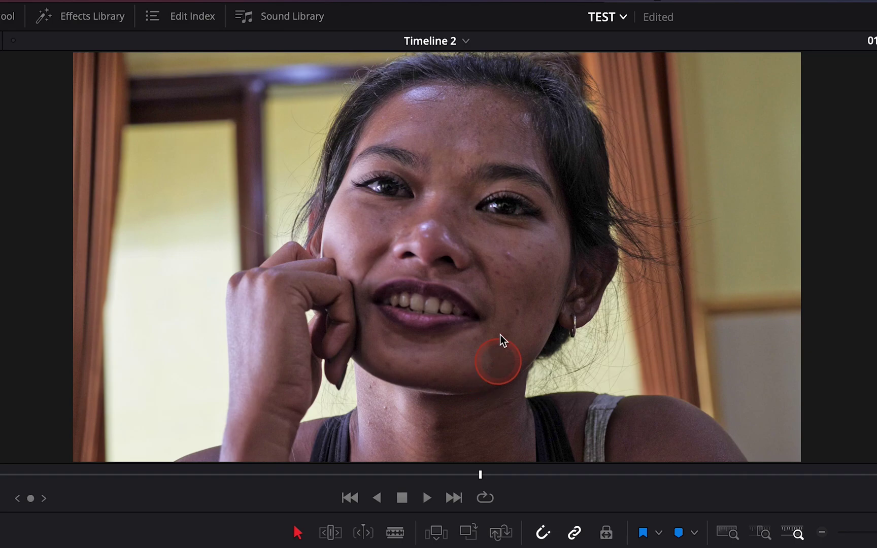
click(429, 58)
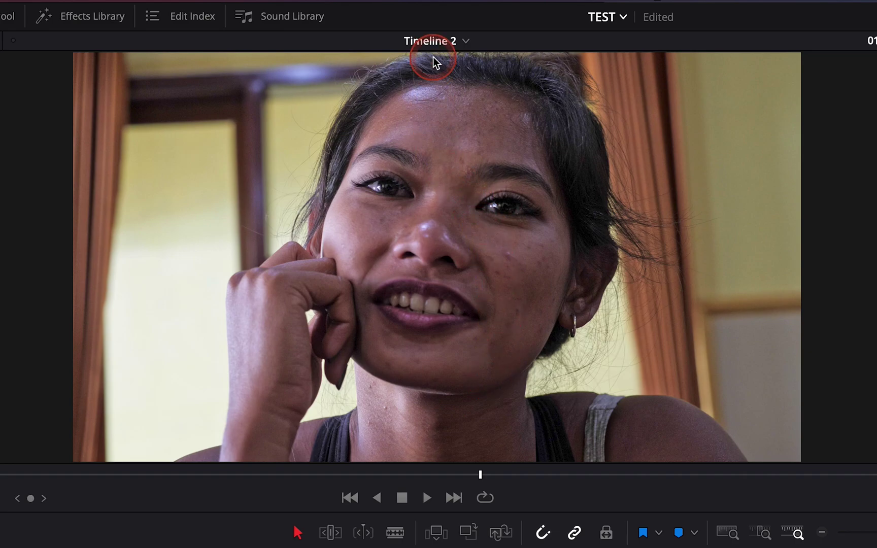
click(423, 105)
click(338, 273)
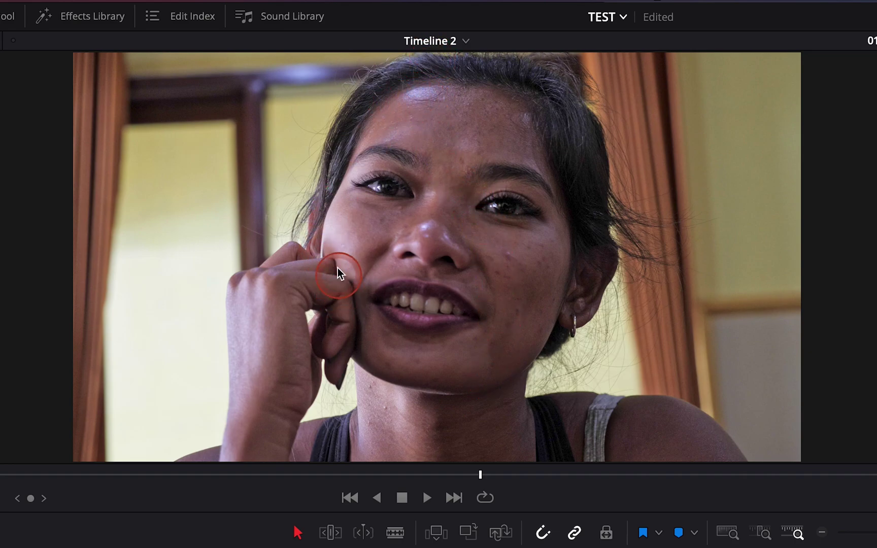
click(373, 299)
click(245, 353)
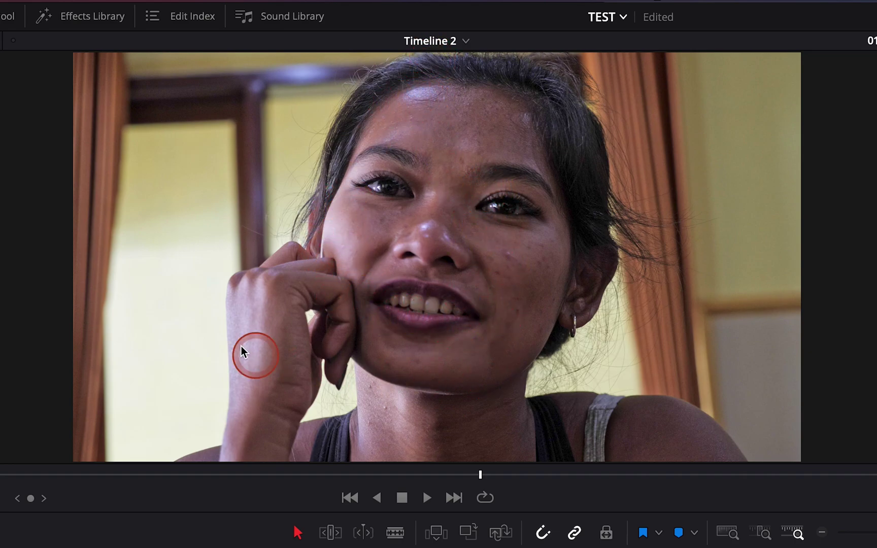
click(285, 308)
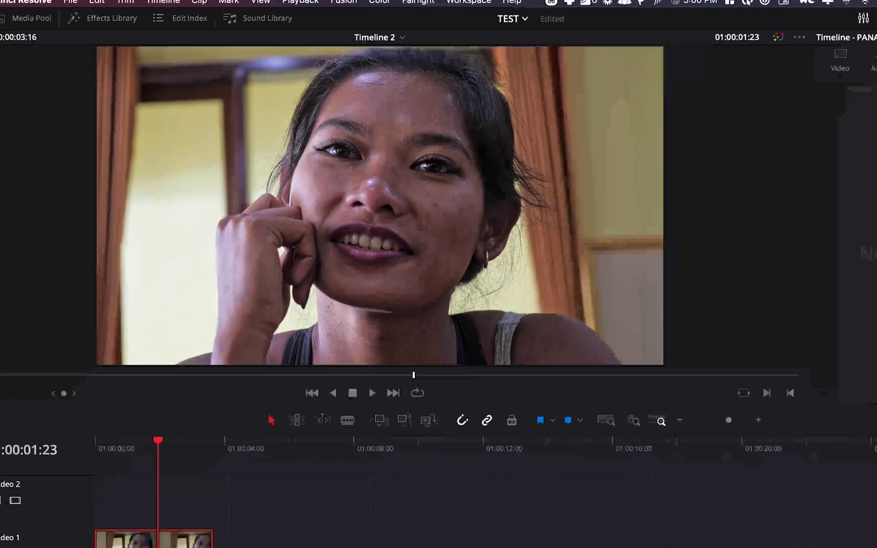
click(498, 542)
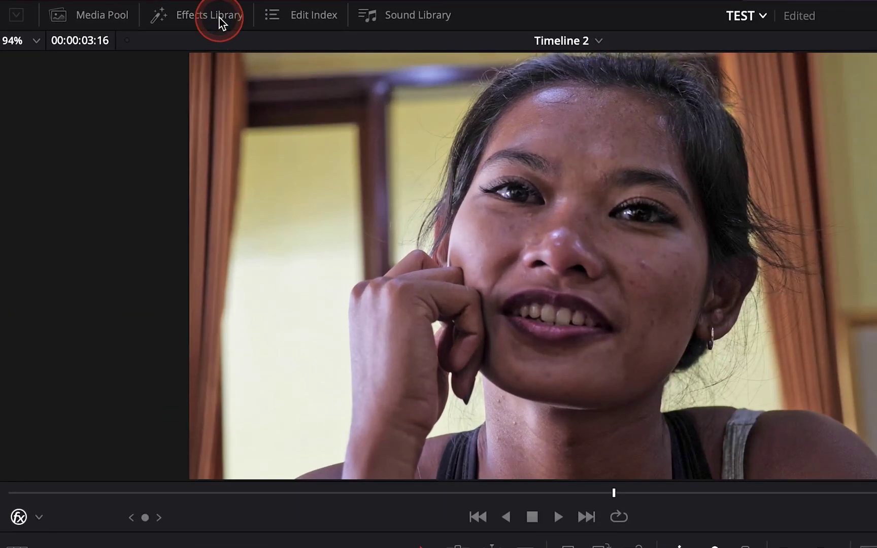
- Search the Effects Library for 'beau' and drop Resolve FX Beauty onto PANA0190.MOV on V1
click(131, 20)
click(181, 73)
text(beaut)
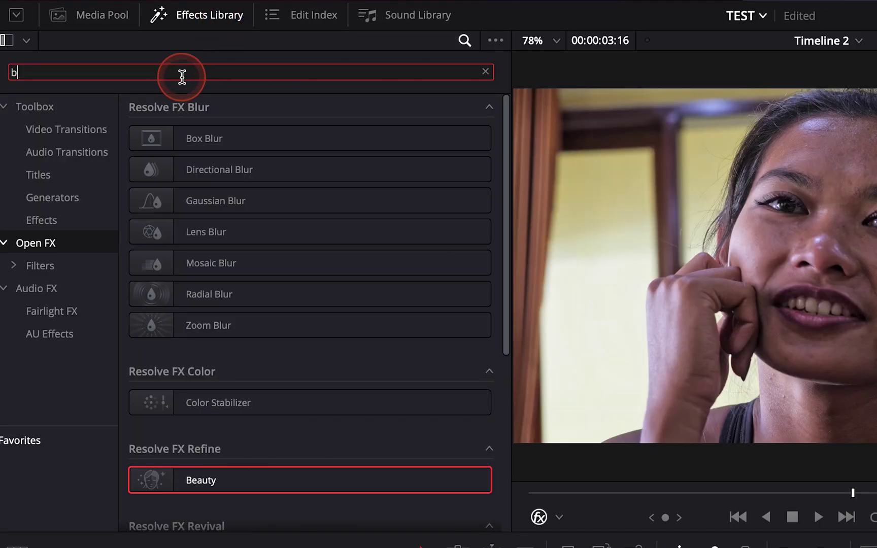
drag(196, 137, 281, 547)
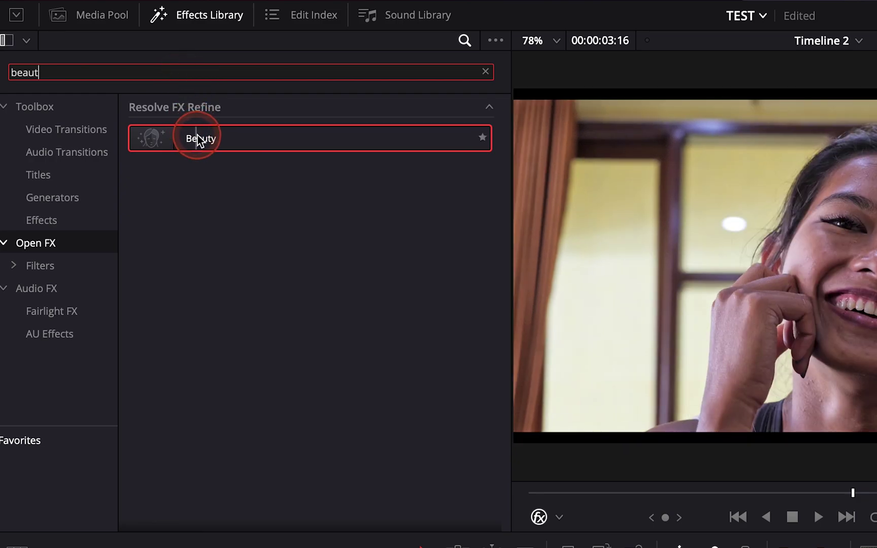
drag(170, 381, 156, 443)
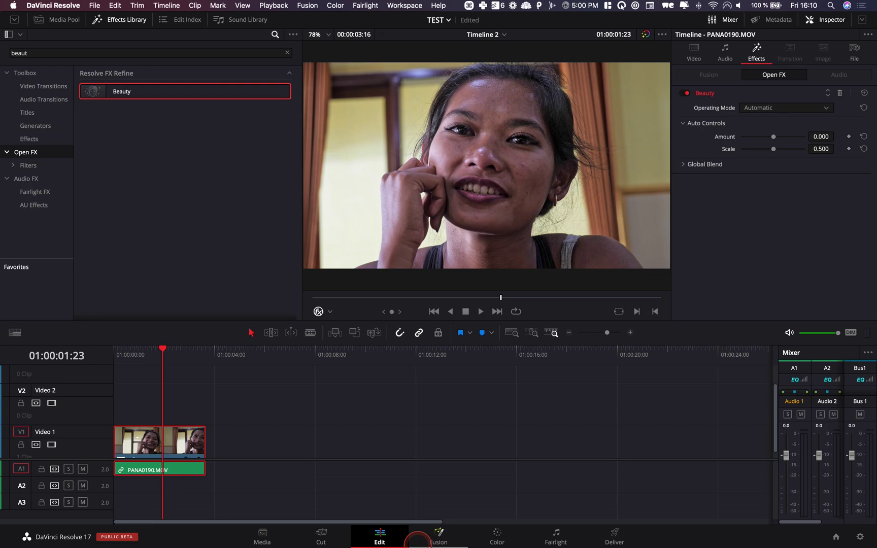
click(511, 524)
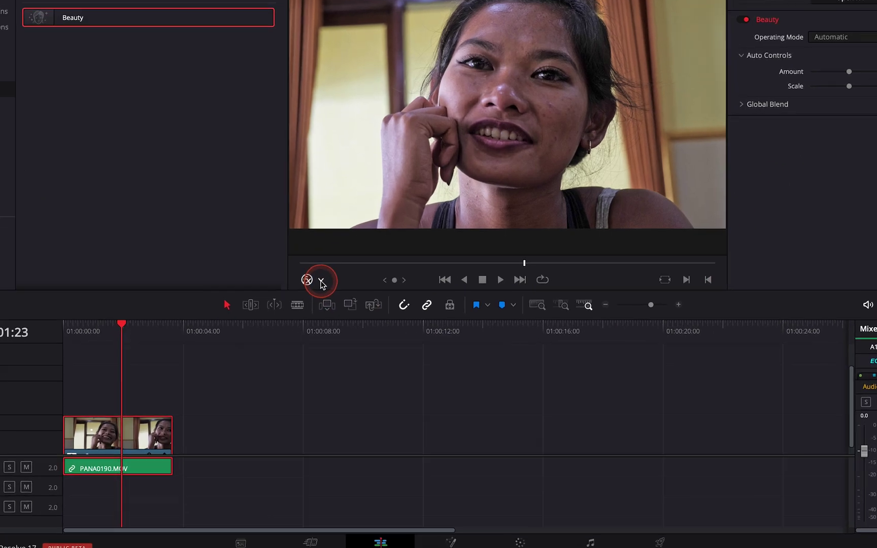
click(329, 312)
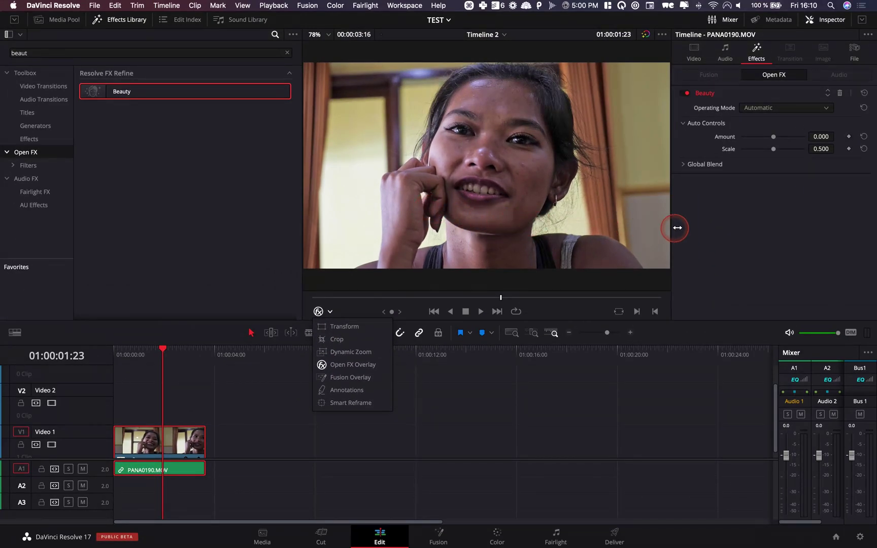
click(743, 173)
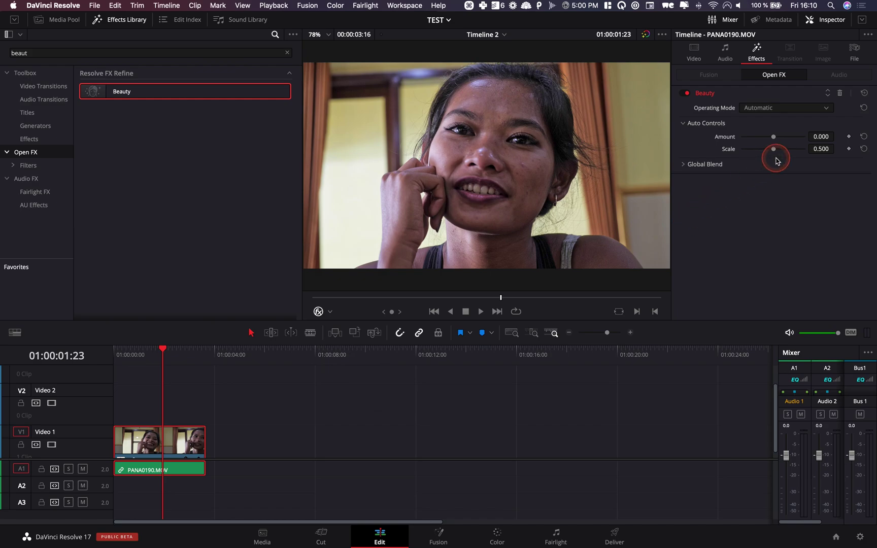
- Raise Beauty Amount to about 0.338 and toggle the effect off and on to compare
drag(771, 137, 775, 137)
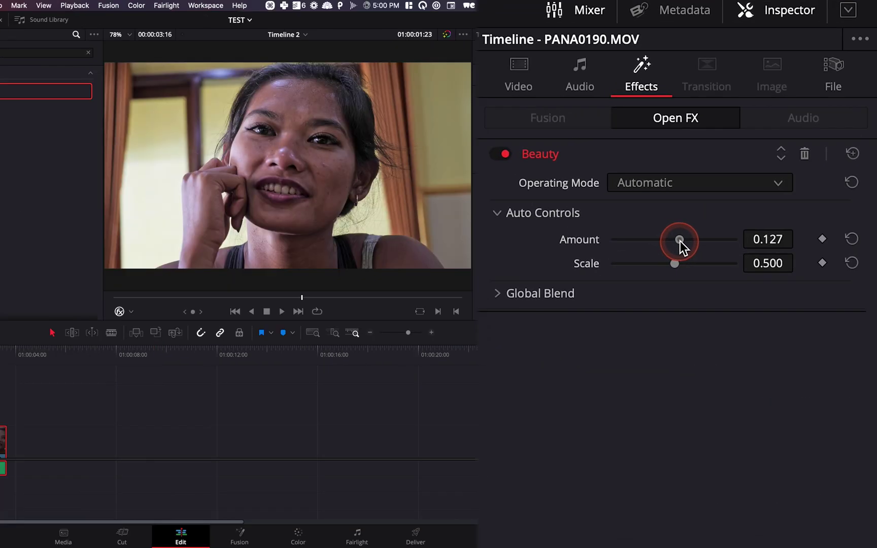
drag(681, 241, 688, 241)
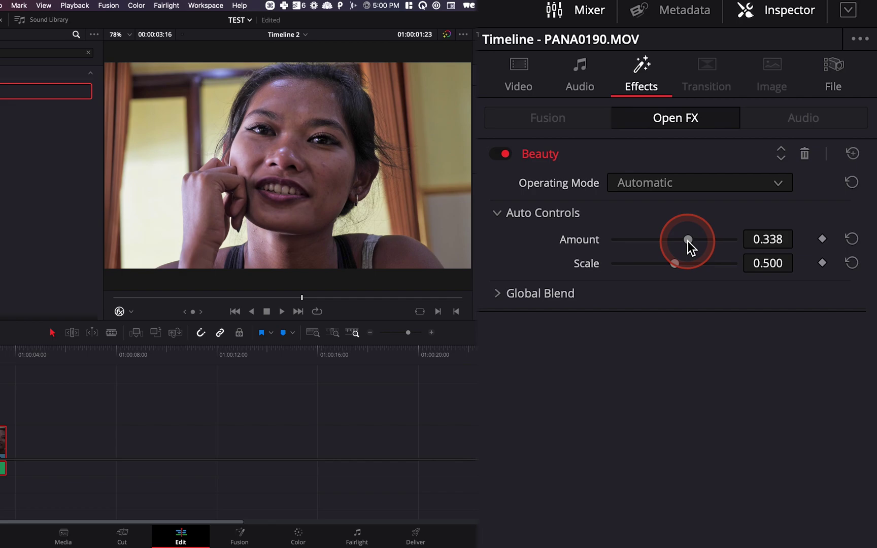
click(505, 154)
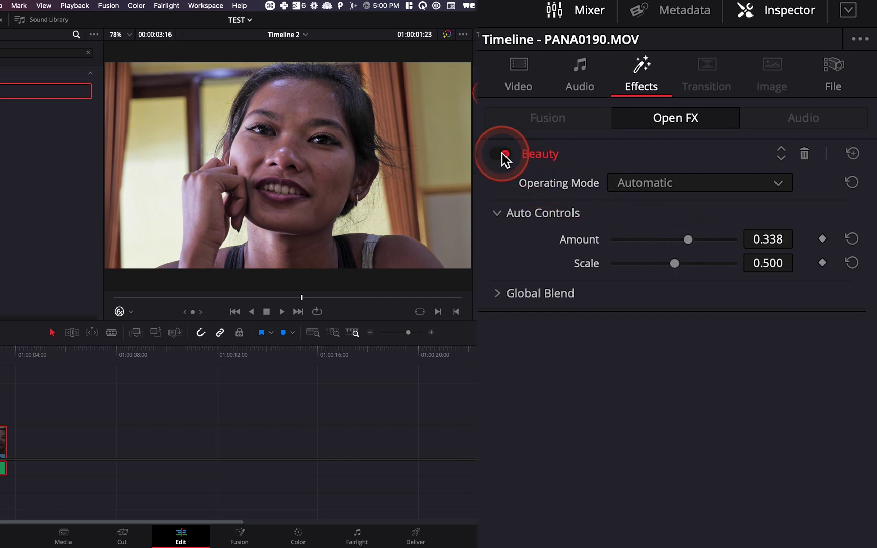
click(506, 154)
click(502, 155)
click(503, 154)
- Push Beauty Amount to its 1.500 maximum, then bring it back to 0.313
click(708, 263)
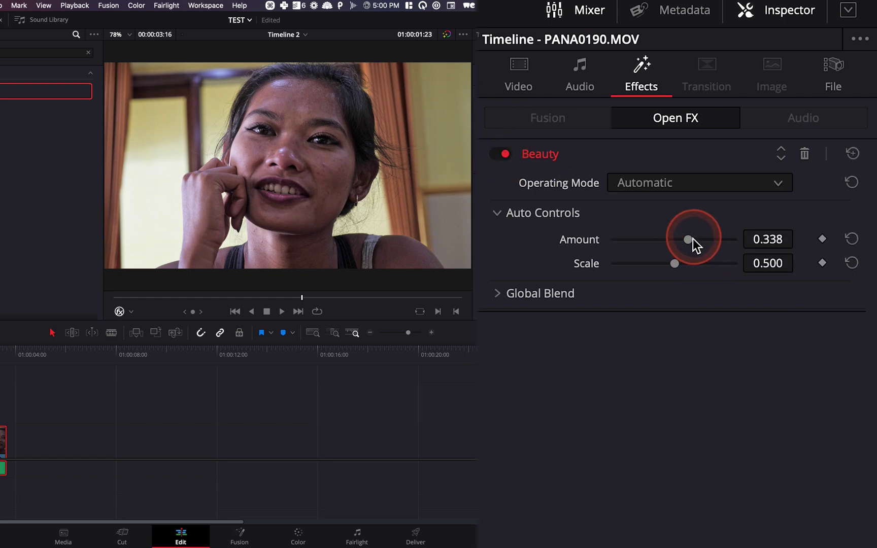
drag(692, 238, 746, 239)
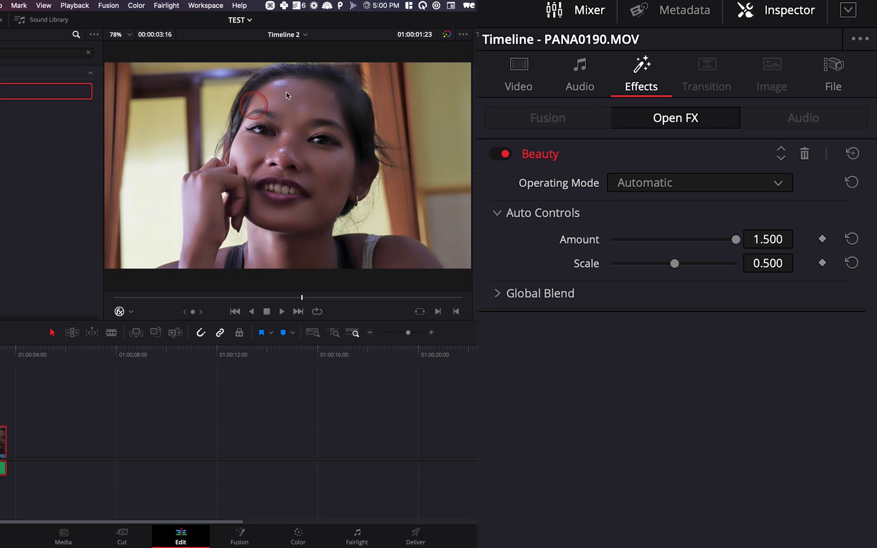
click(392, 220)
click(447, 191)
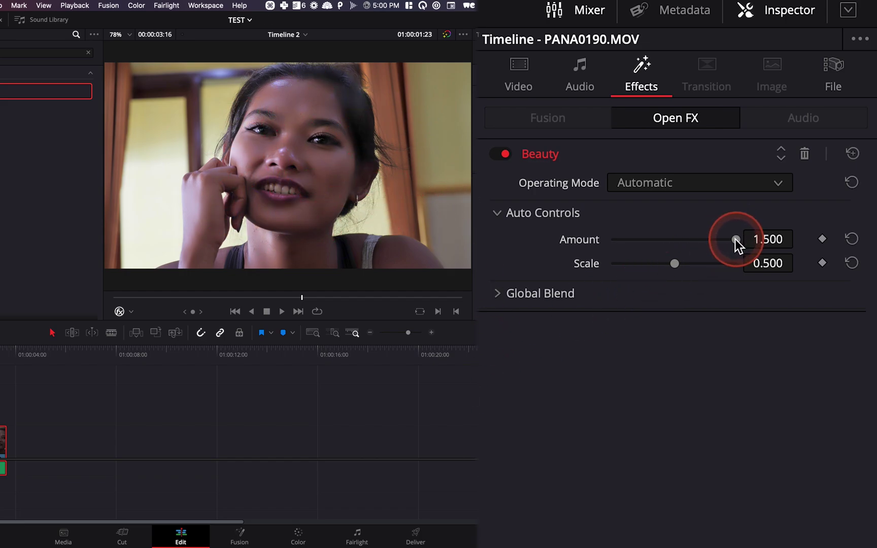
drag(735, 239, 685, 240)
click(359, 97)
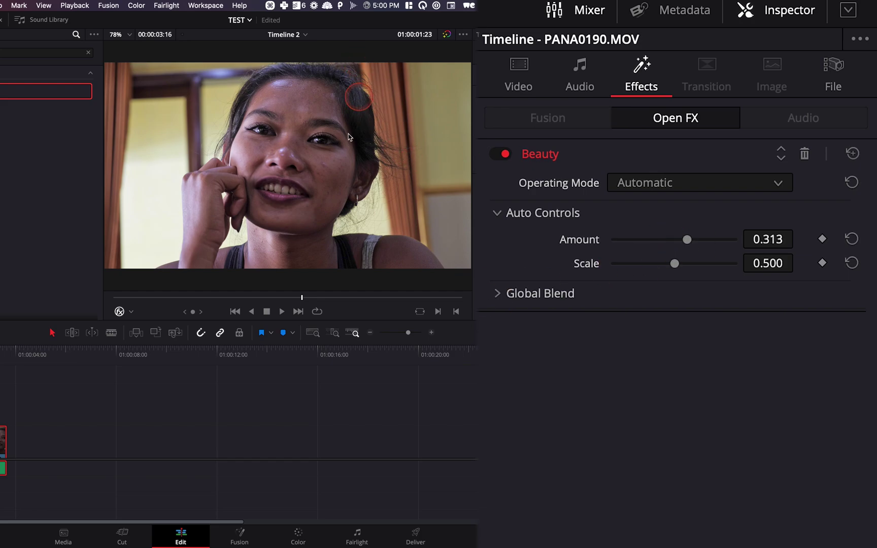
click(196, 374)
click(142, 351)
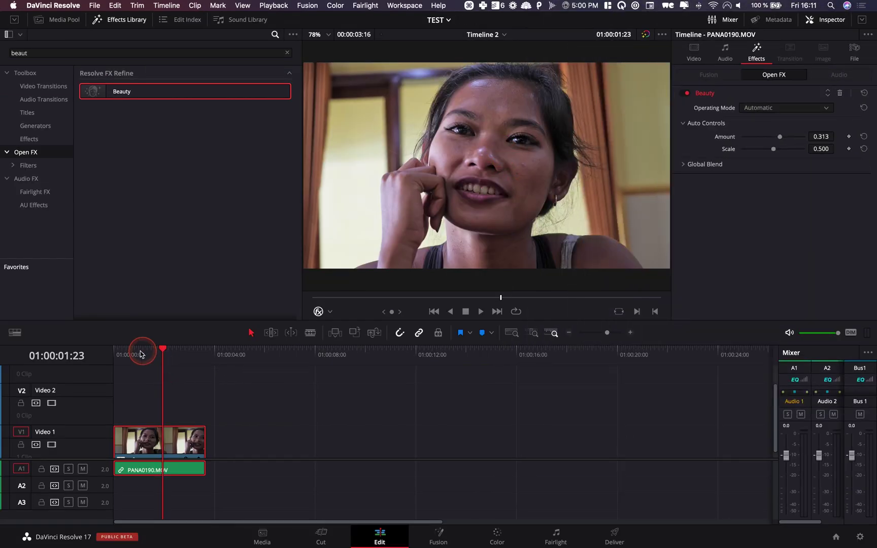
drag(142, 354, 115, 354)
key(space)
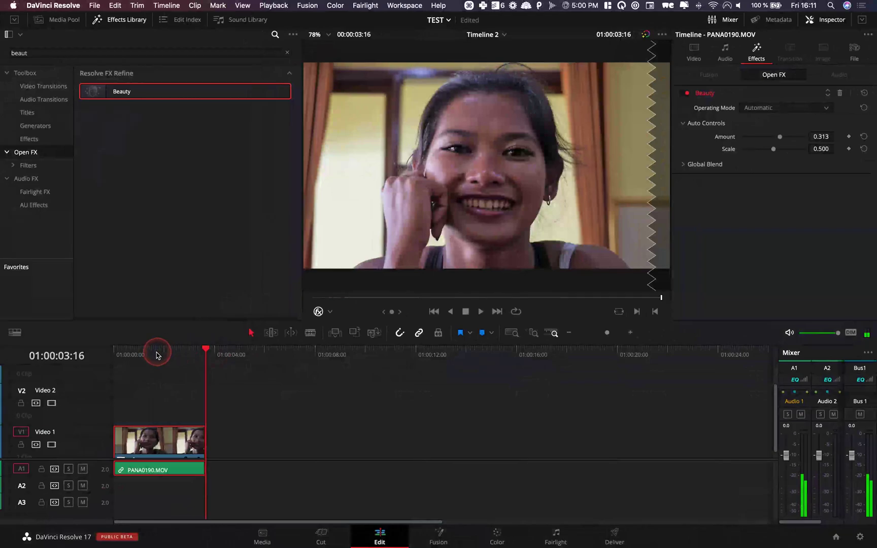
click(157, 355)
click(687, 93)
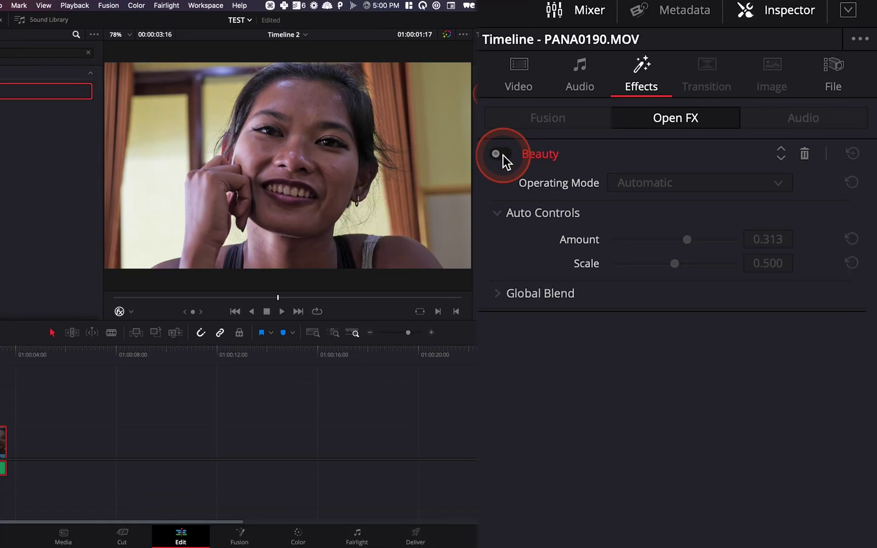
click(503, 155)
click(503, 155)
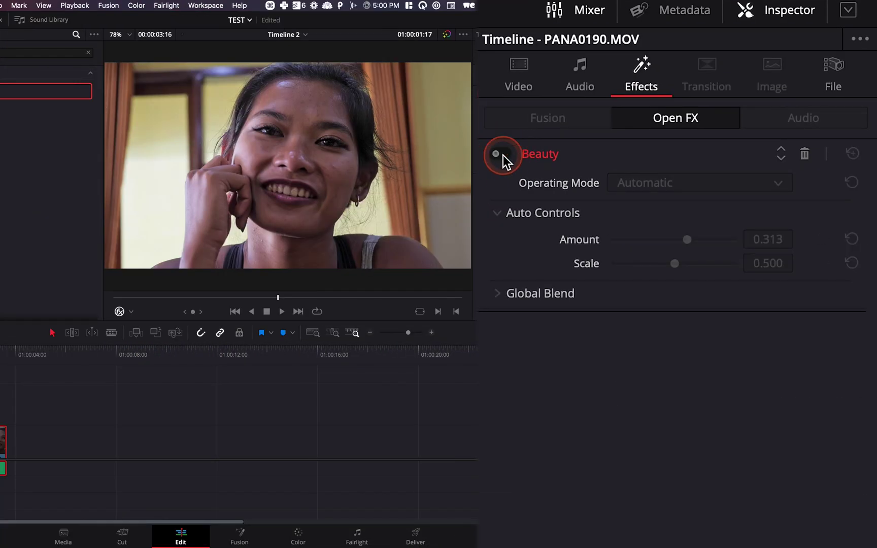
click(502, 156)
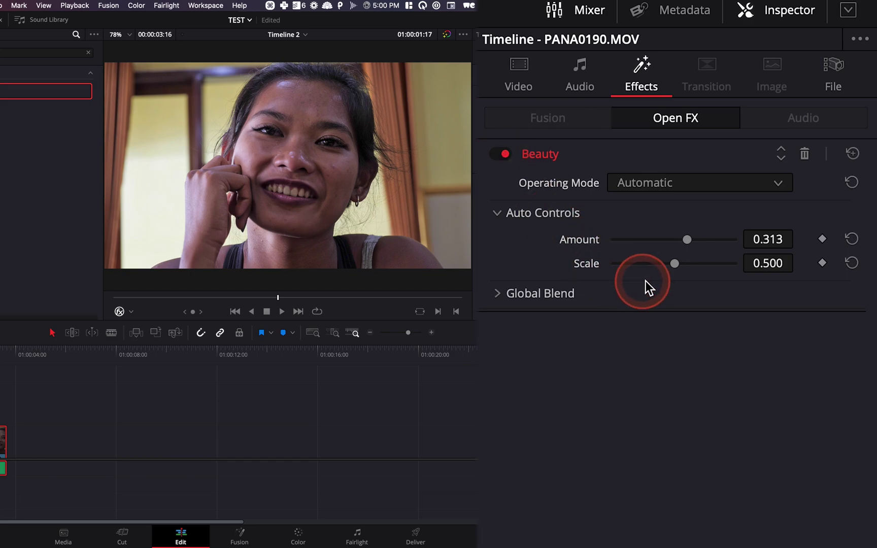
- Nudge the Beauty Amount slider from 0.313 up to 0.407, keeping Scale at 0.500
drag(688, 242, 691, 242)
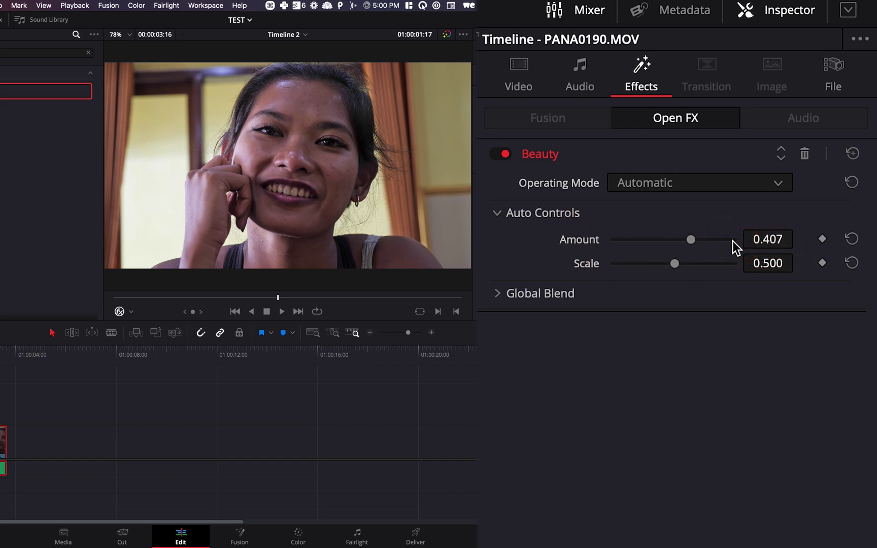
click(172, 435)
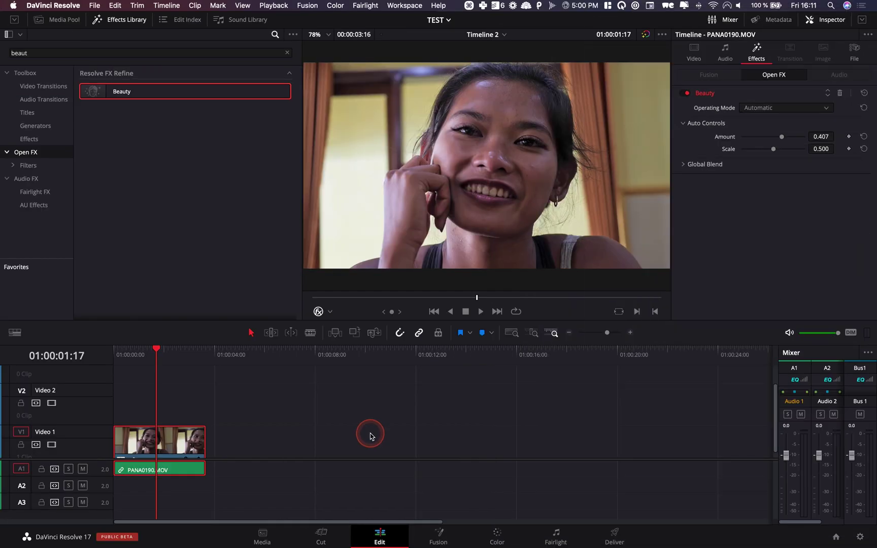